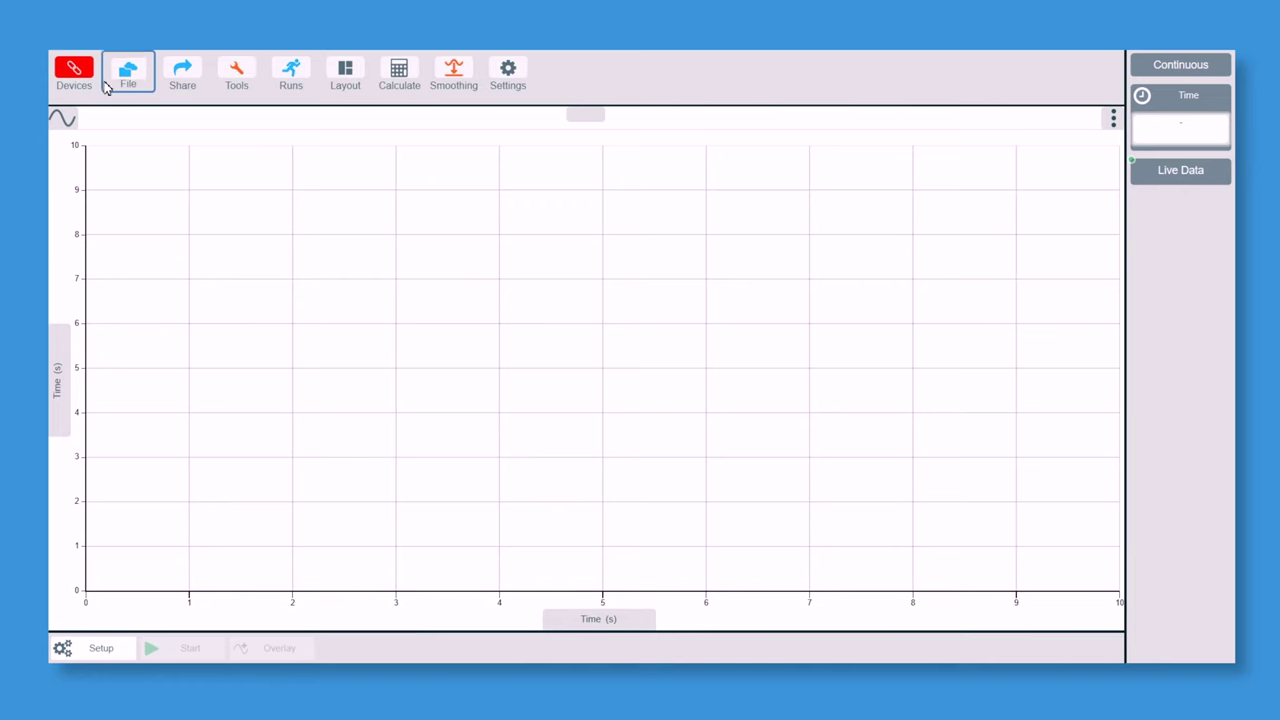
Switch the Bluetooth magnetic sensor from measuring Magnetic Field X to Magnetic Field Y
click(78, 80)
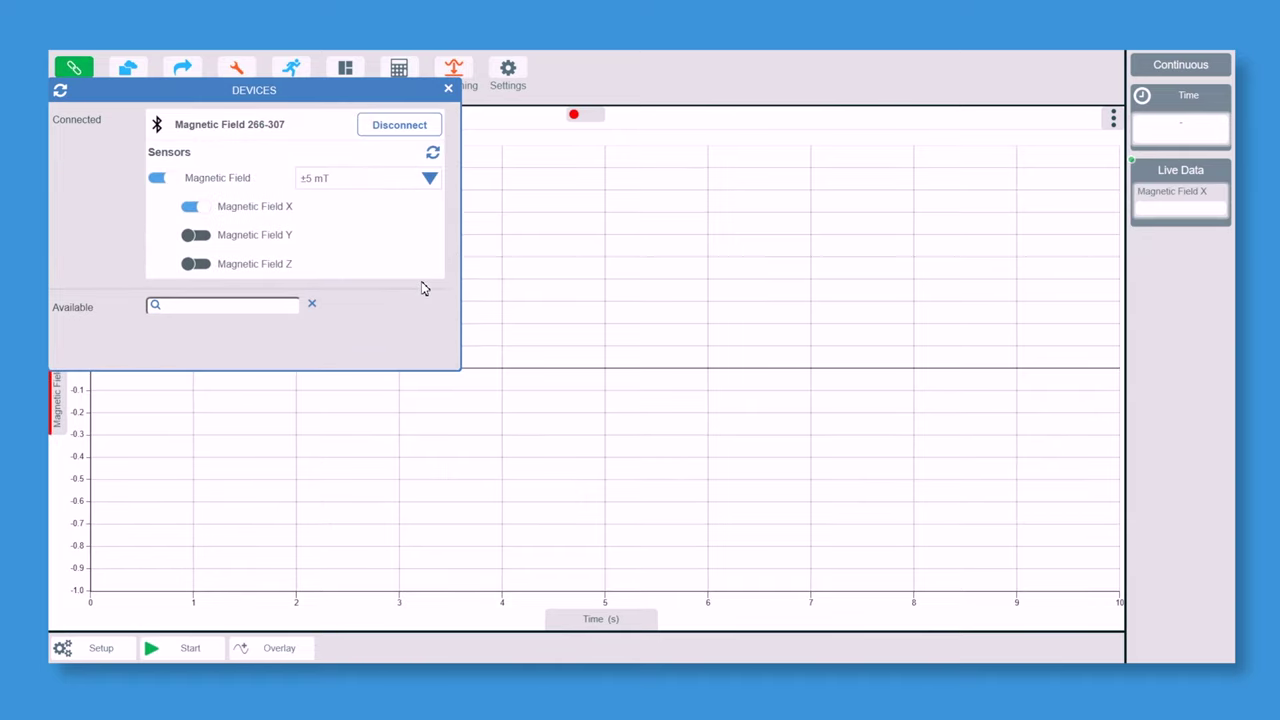
click(191, 208)
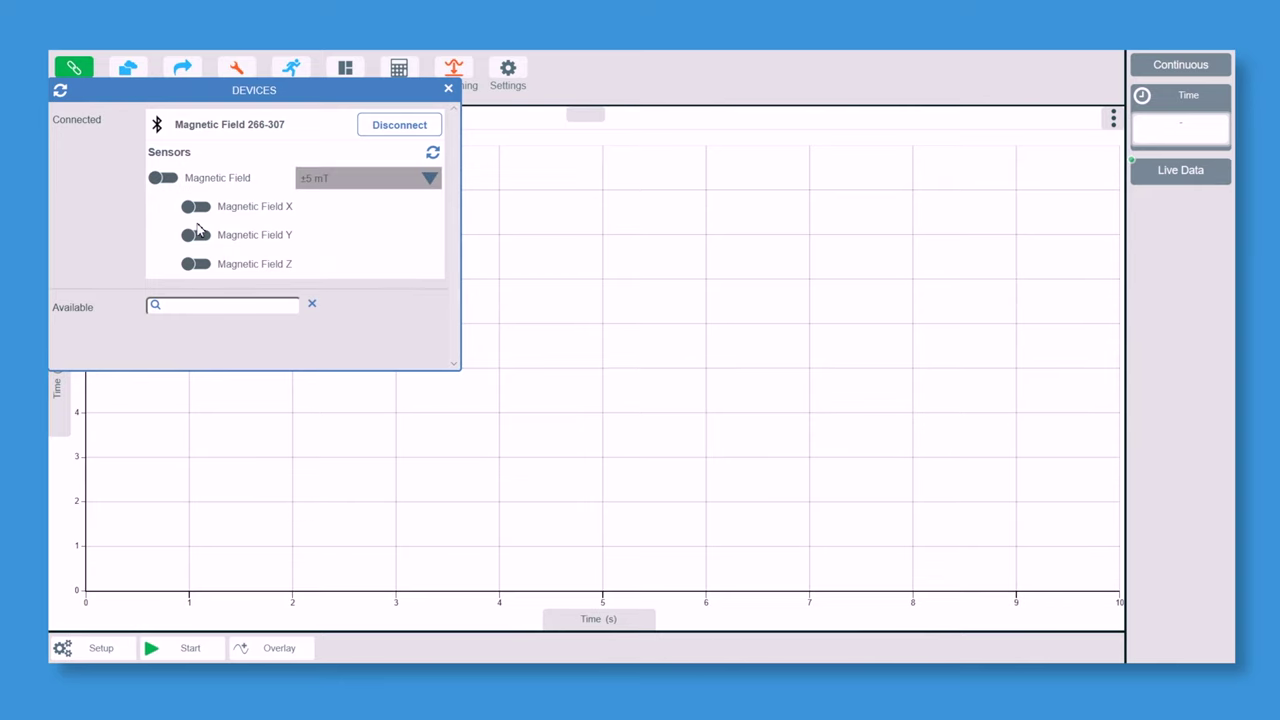
click(197, 236)
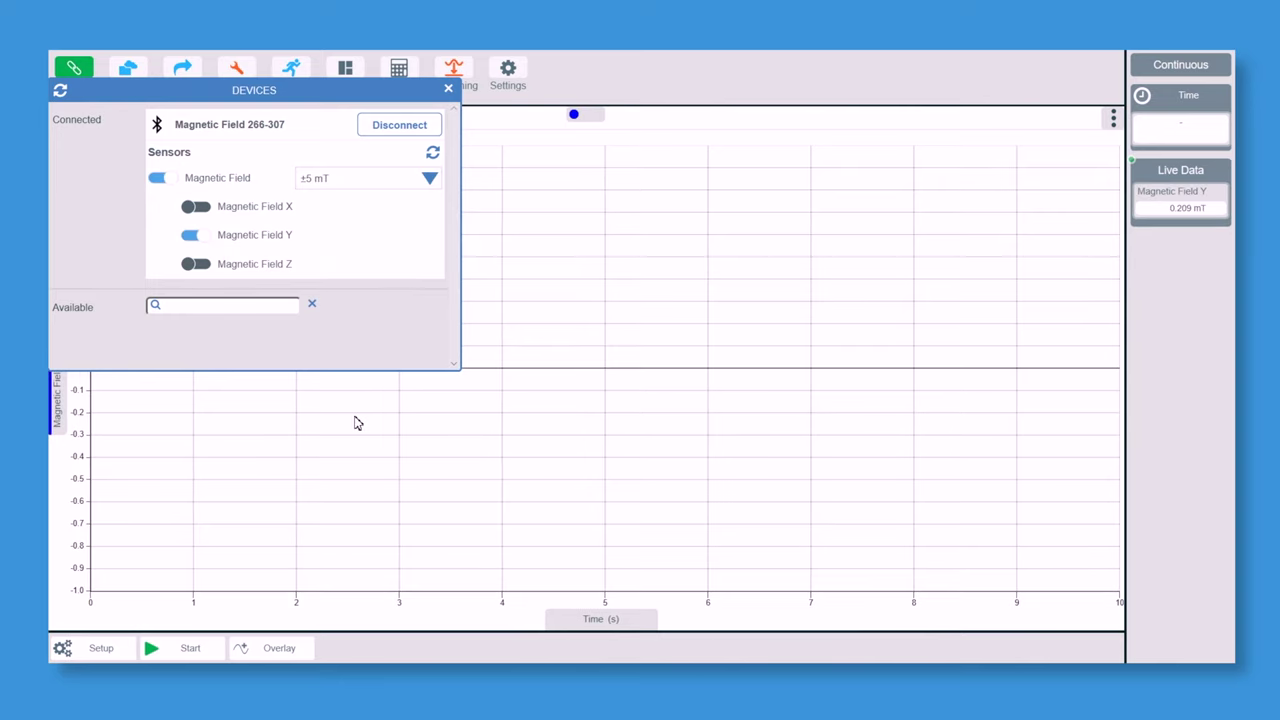
click(312, 420)
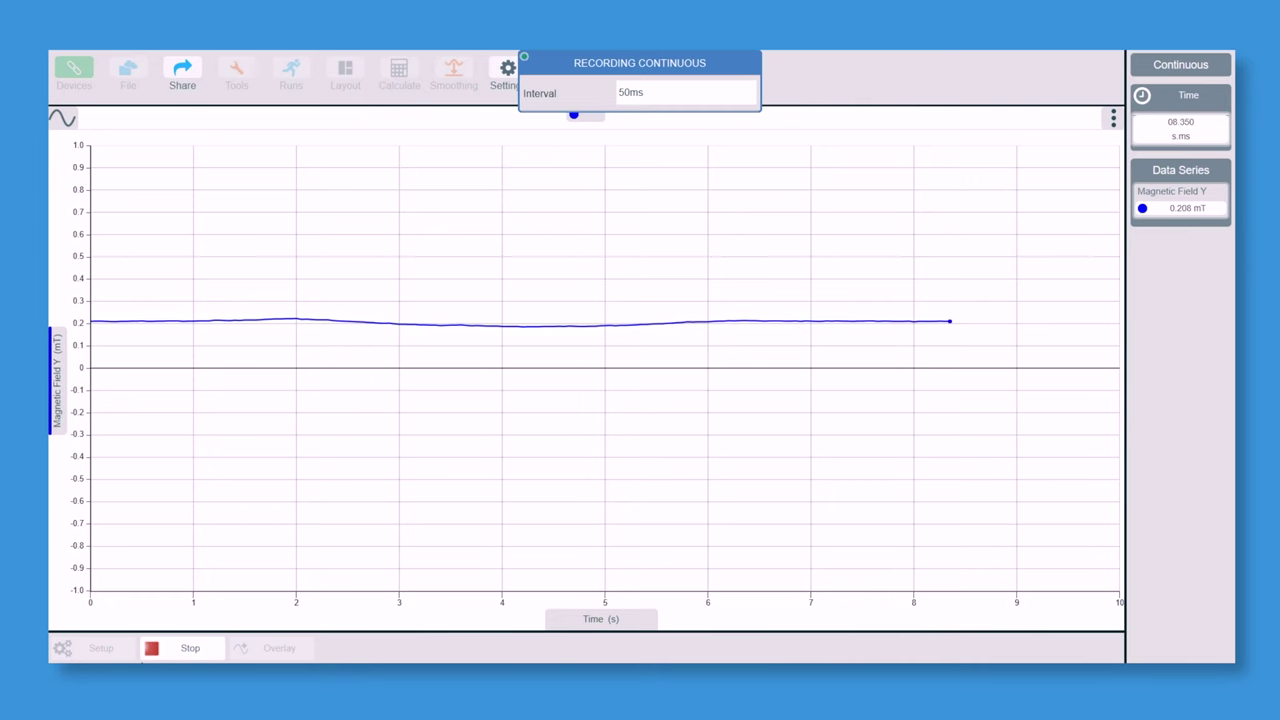
Stop the Magnetic Field Y recording at about 9.5 s
click(183, 650)
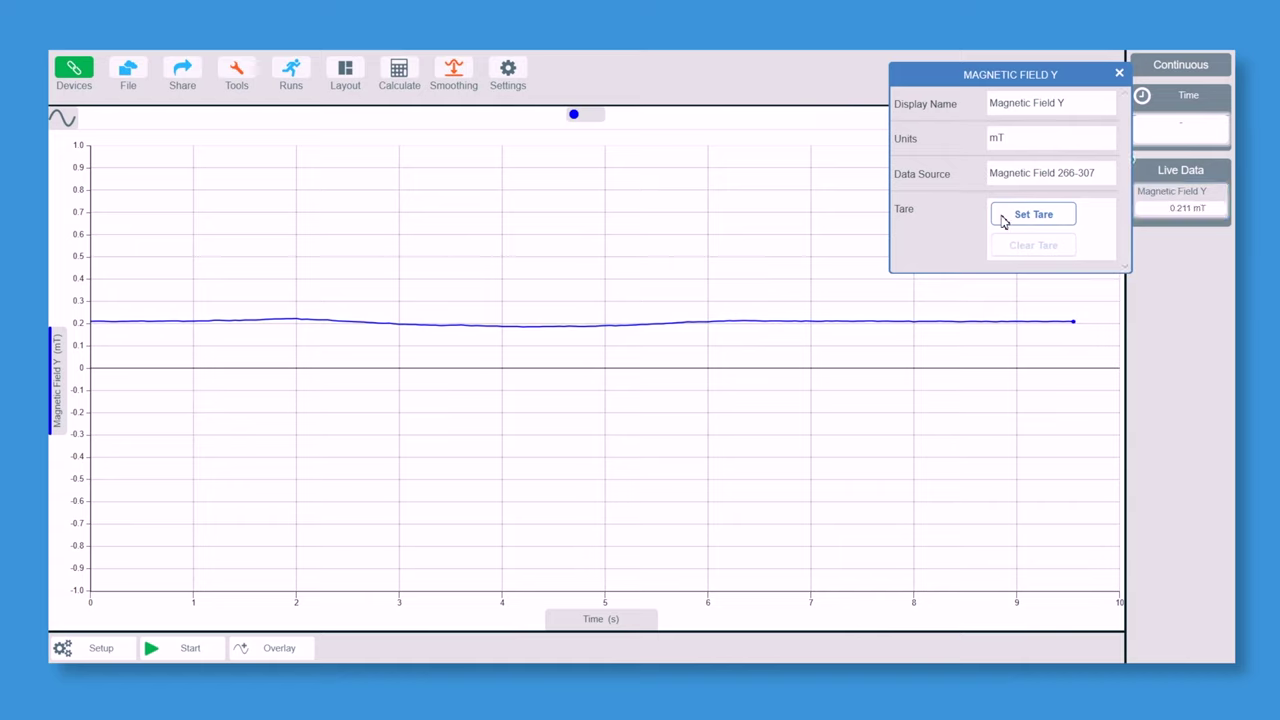
Start a new Graph-template lab without saving, then record an 8.6-s tared Y run
click(432, 451)
click(130, 76)
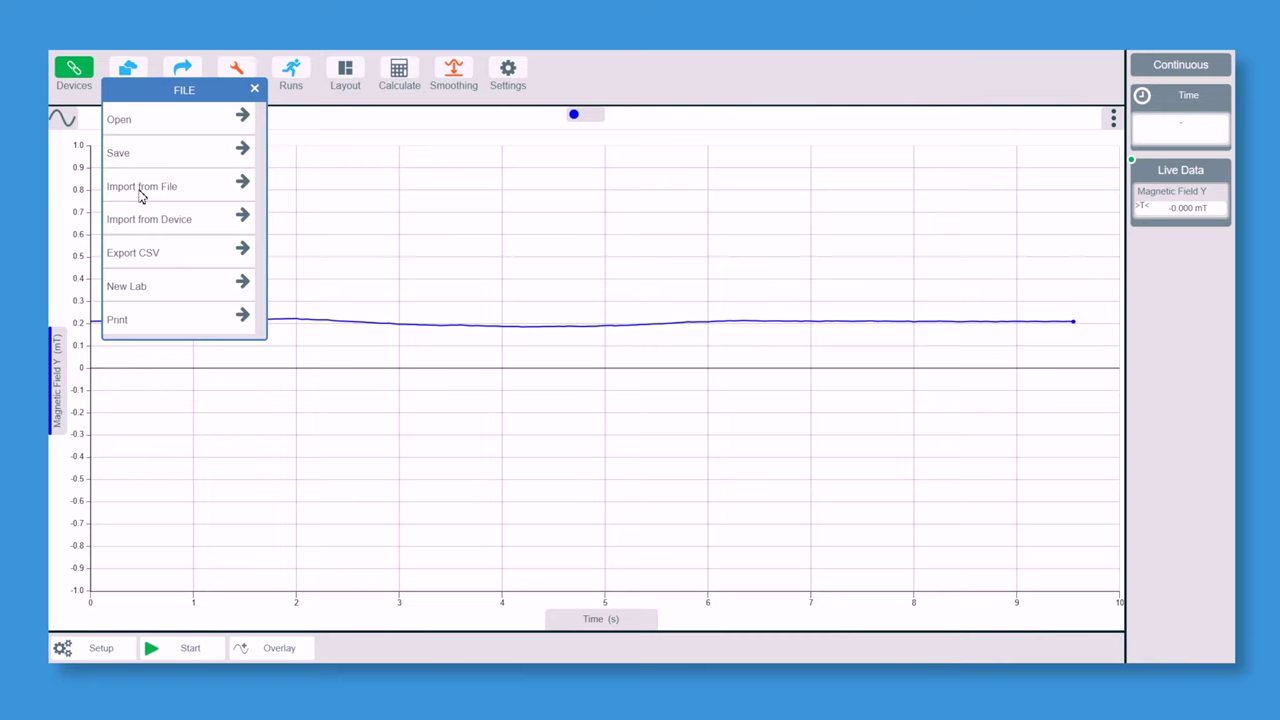
click(162, 285)
click(645, 386)
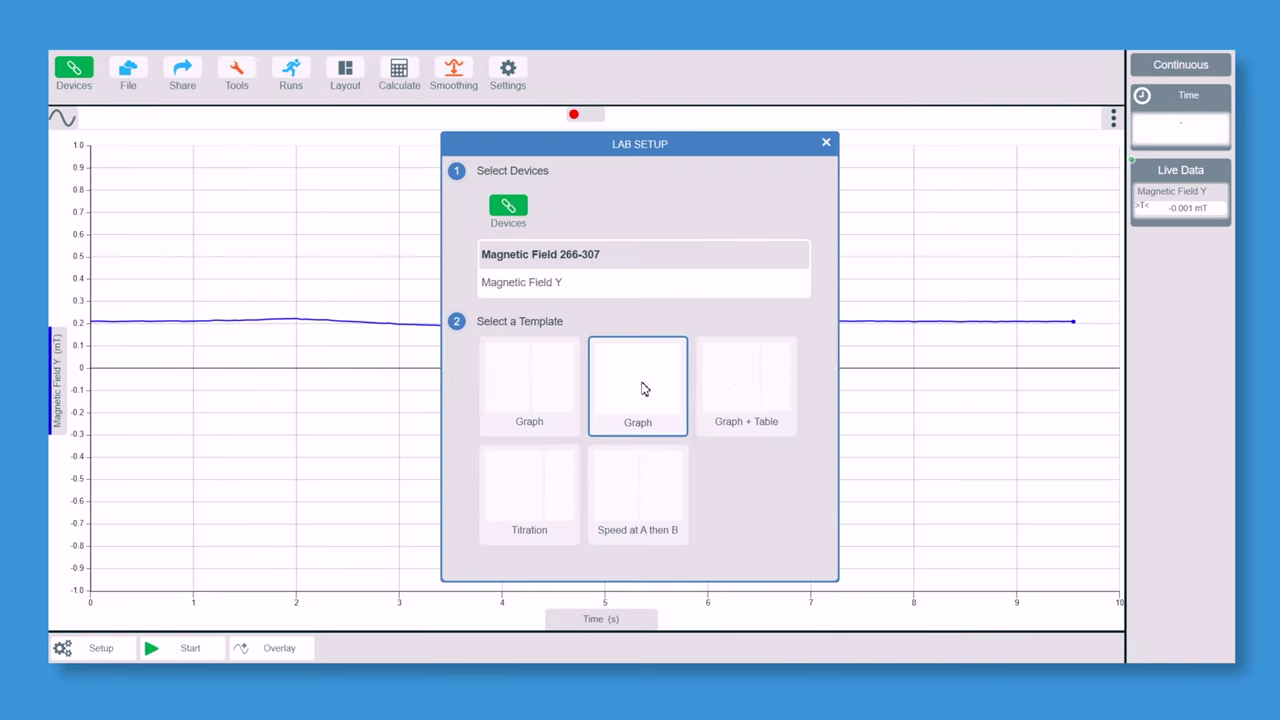
click(404, 418)
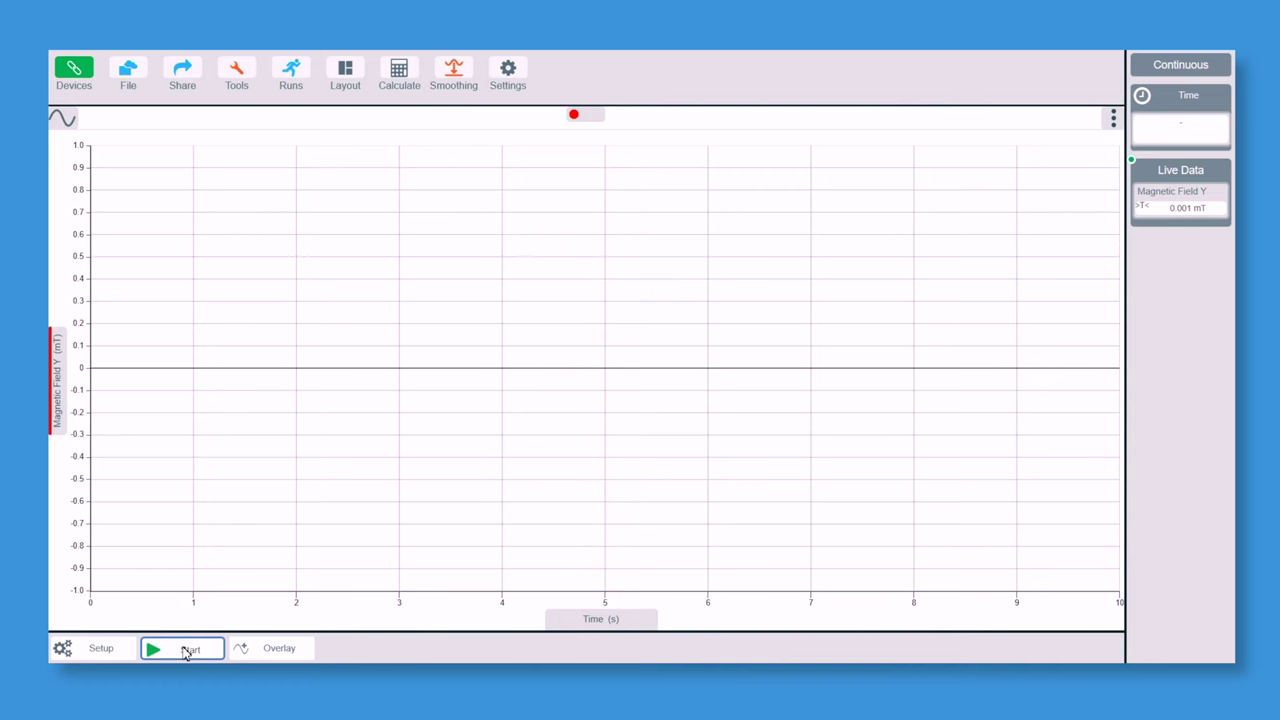
click(185, 652)
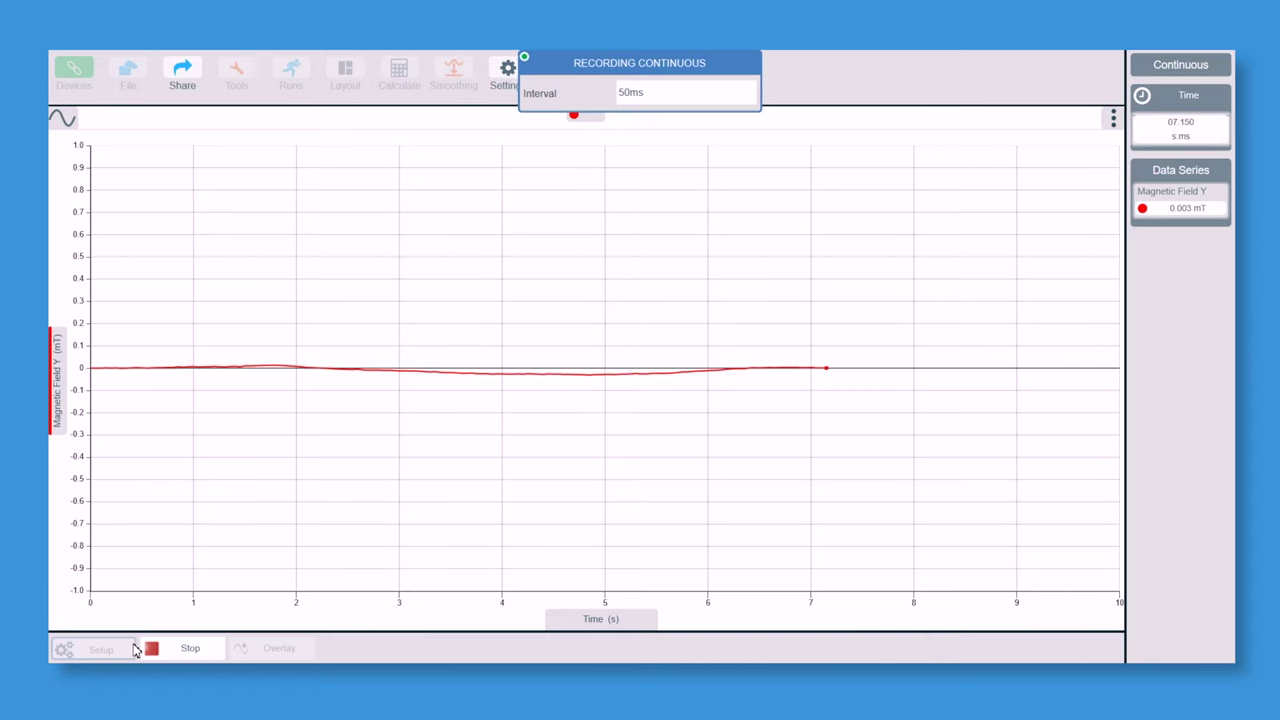
click(185, 651)
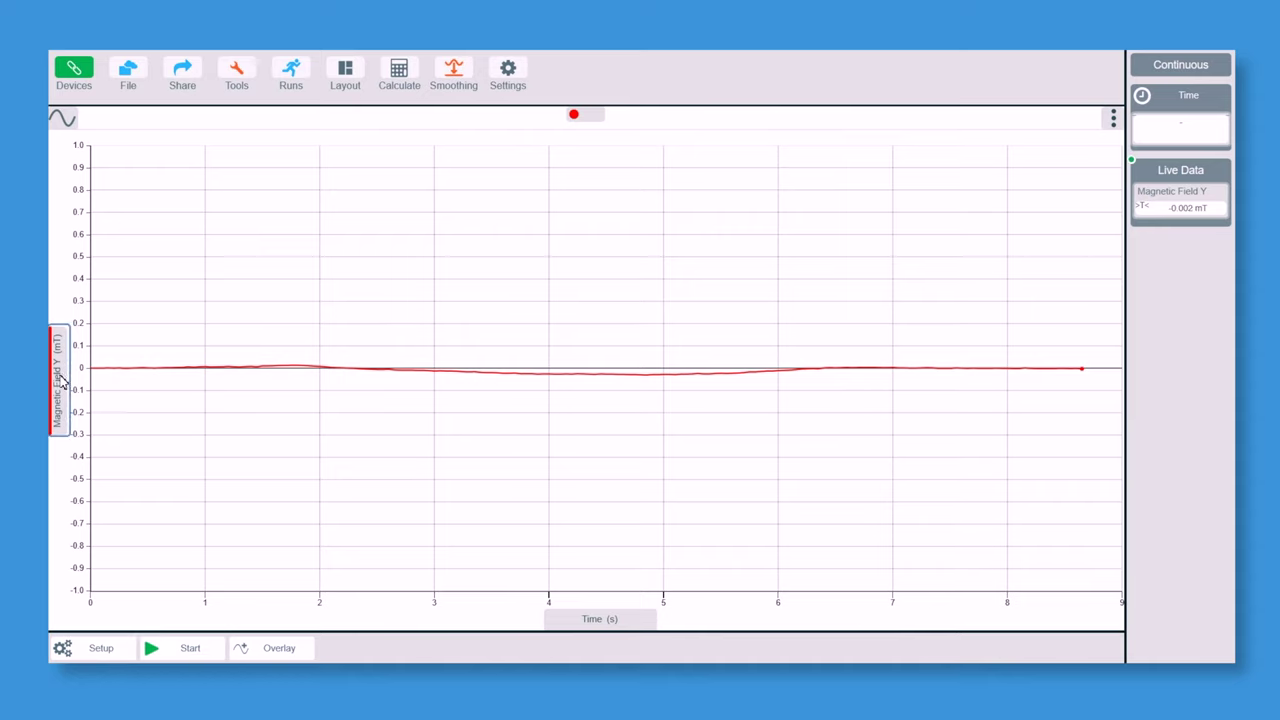
Scale the Magnetic Field Y graph's y-axis Min to Max
click(63, 381)
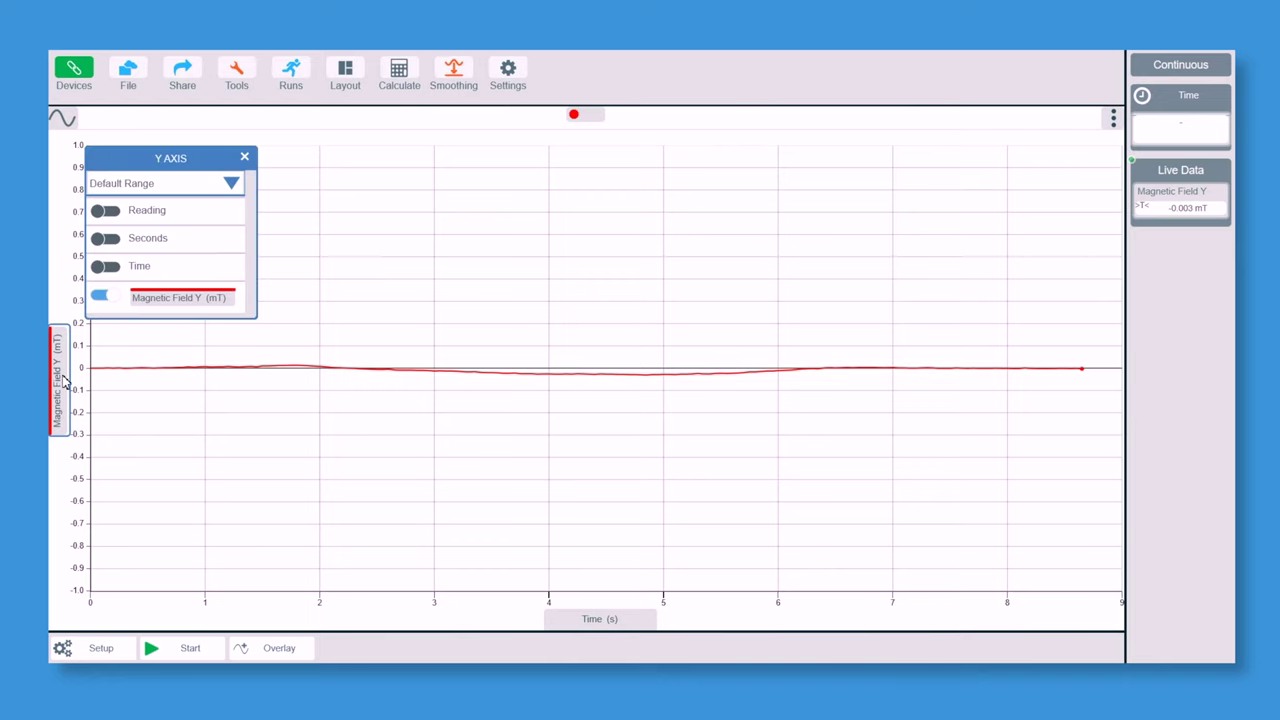
click(231, 183)
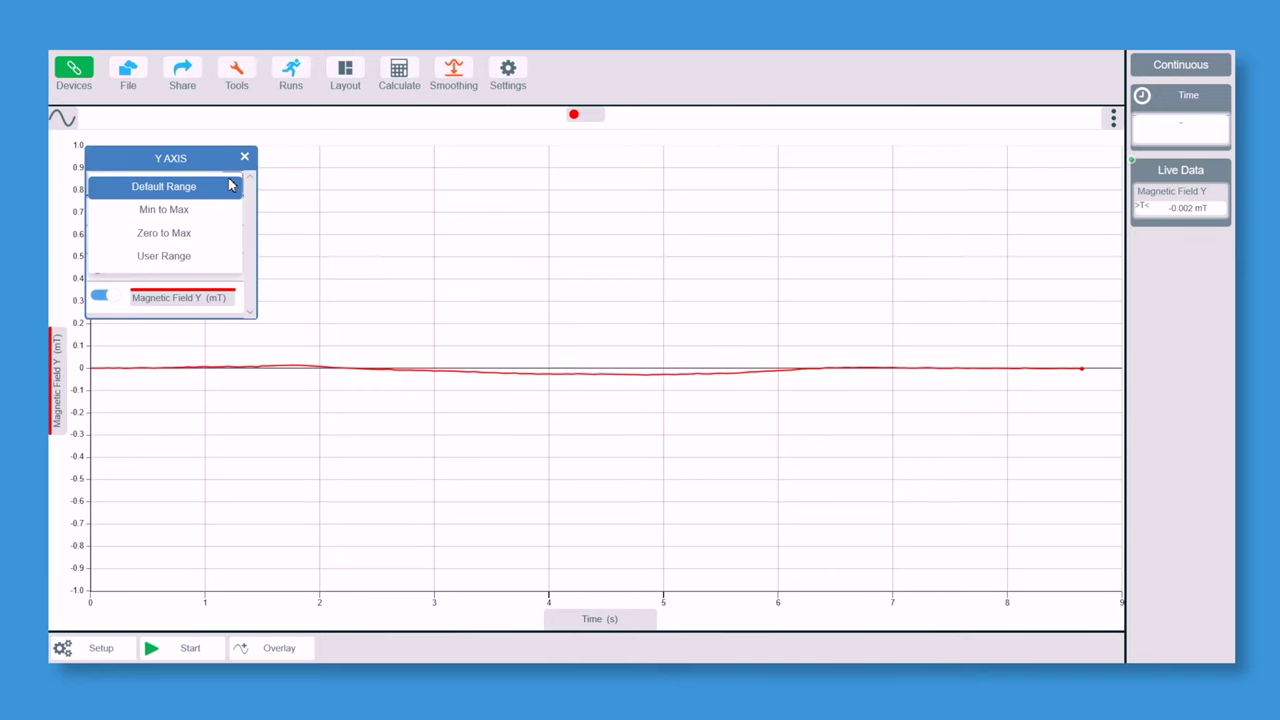
click(193, 214)
click(318, 421)
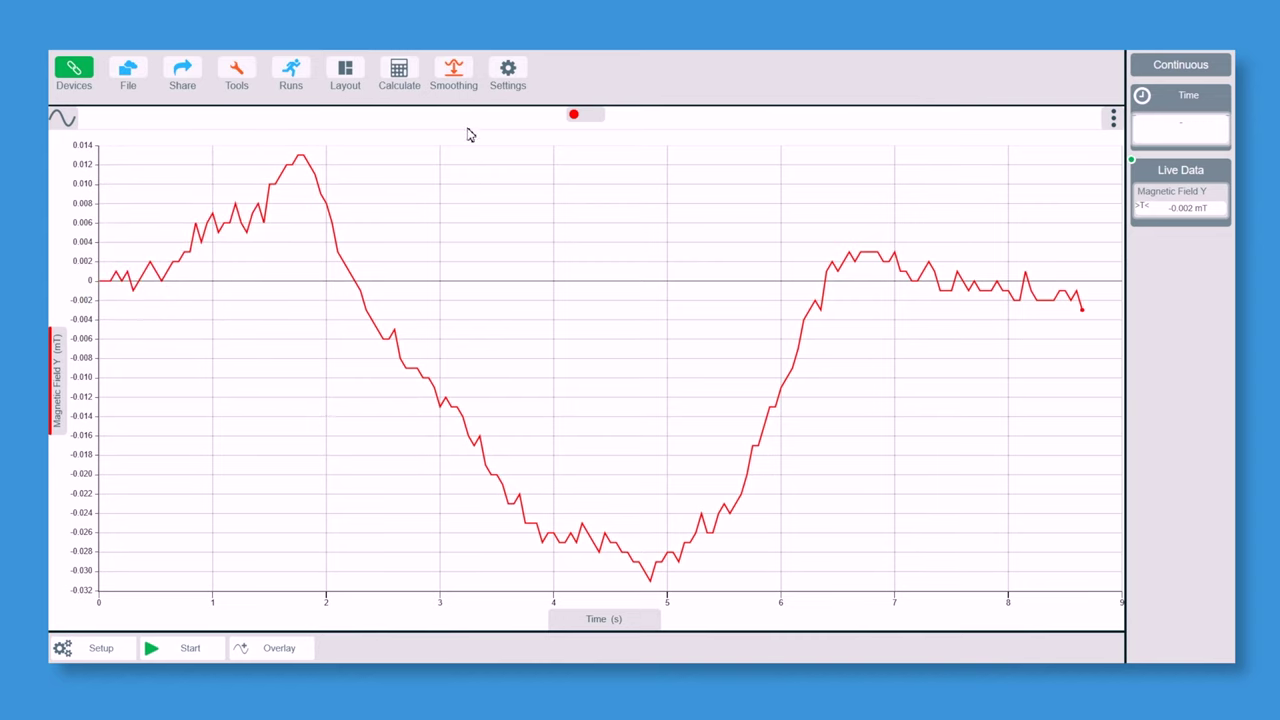
Apply smoothing level 1 to the Magnetic Field Y trace
click(455, 72)
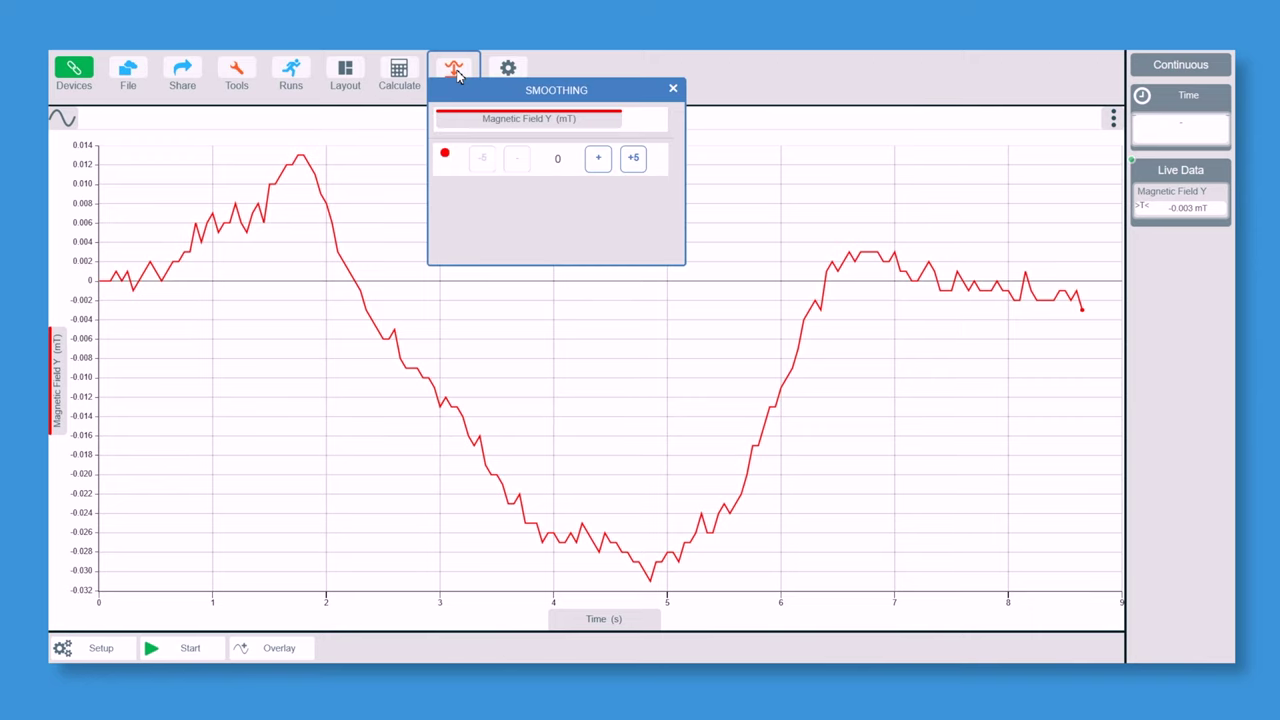
click(598, 162)
click(325, 352)
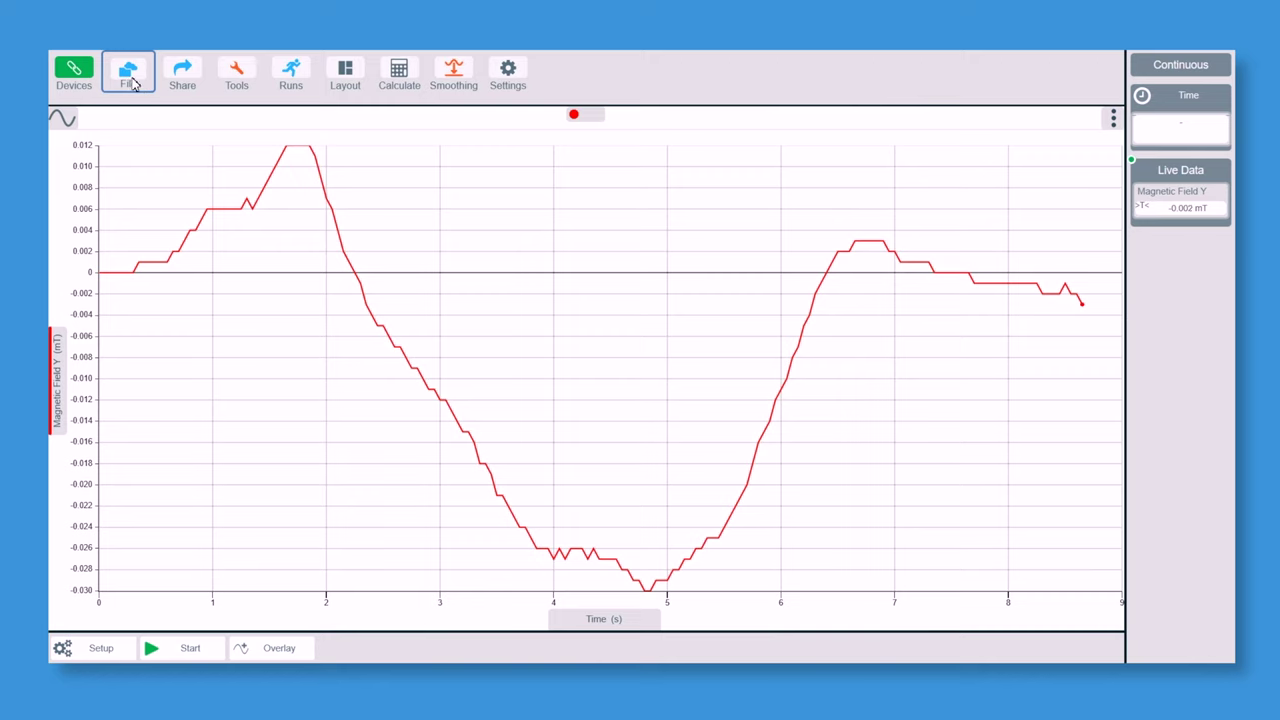
Start a new Graph-template lab, discarding the unsaved Y data
click(130, 76)
click(141, 288)
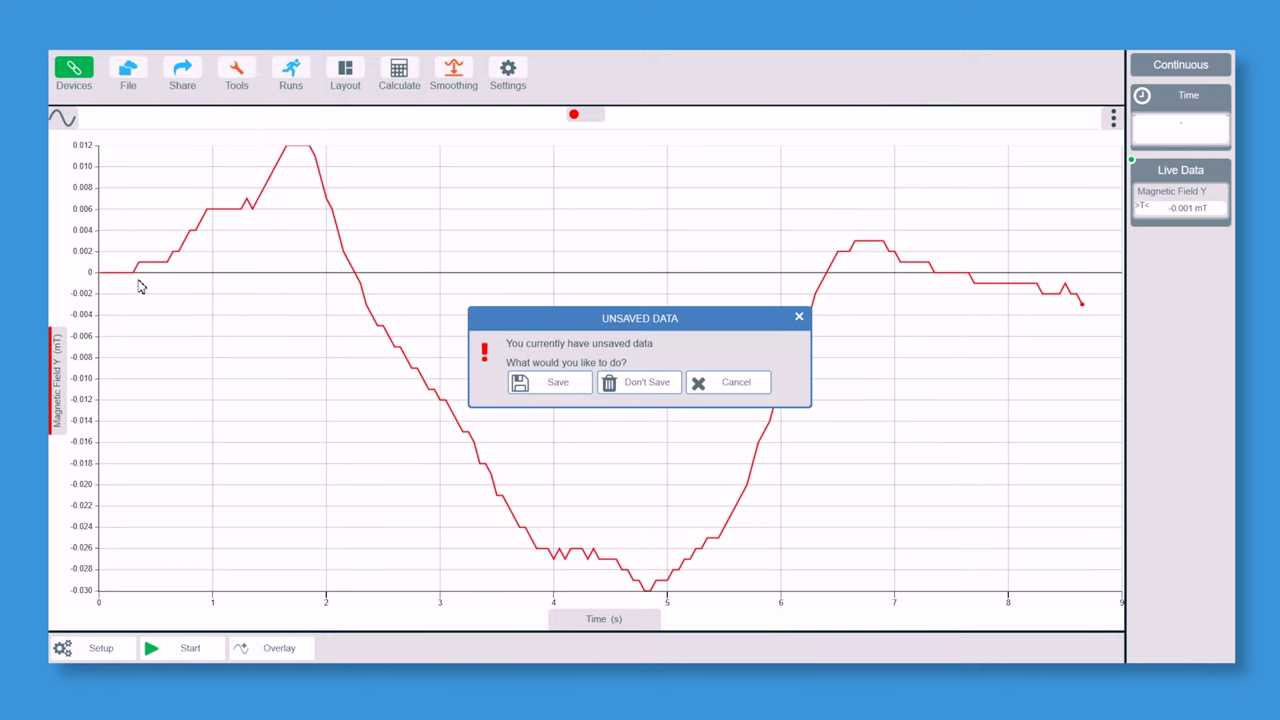
click(659, 390)
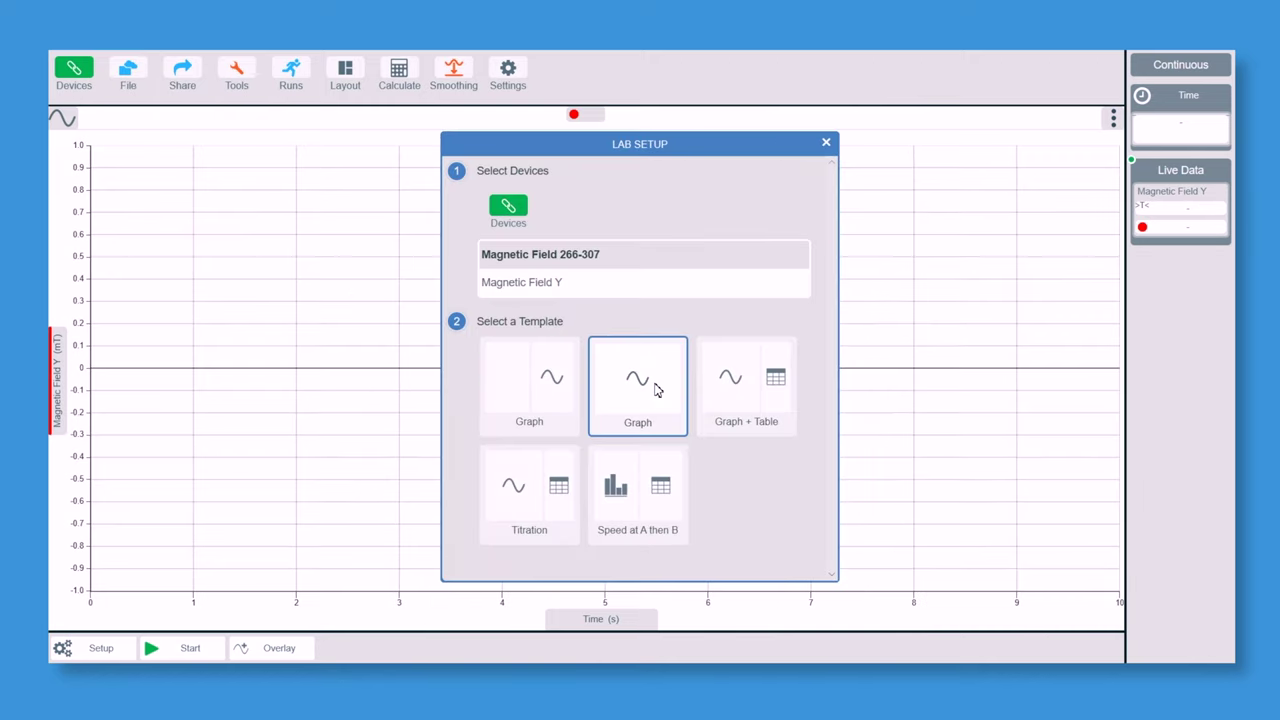
click(324, 398)
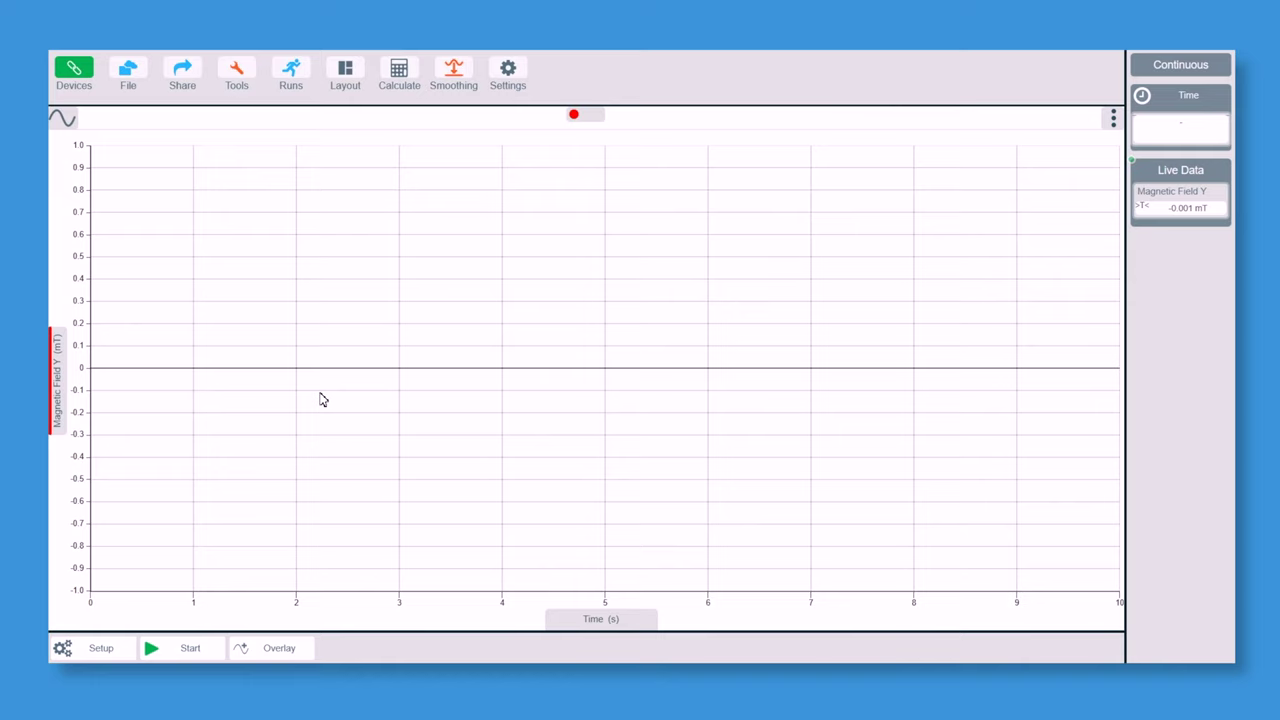
click(132, 80)
click(386, 254)
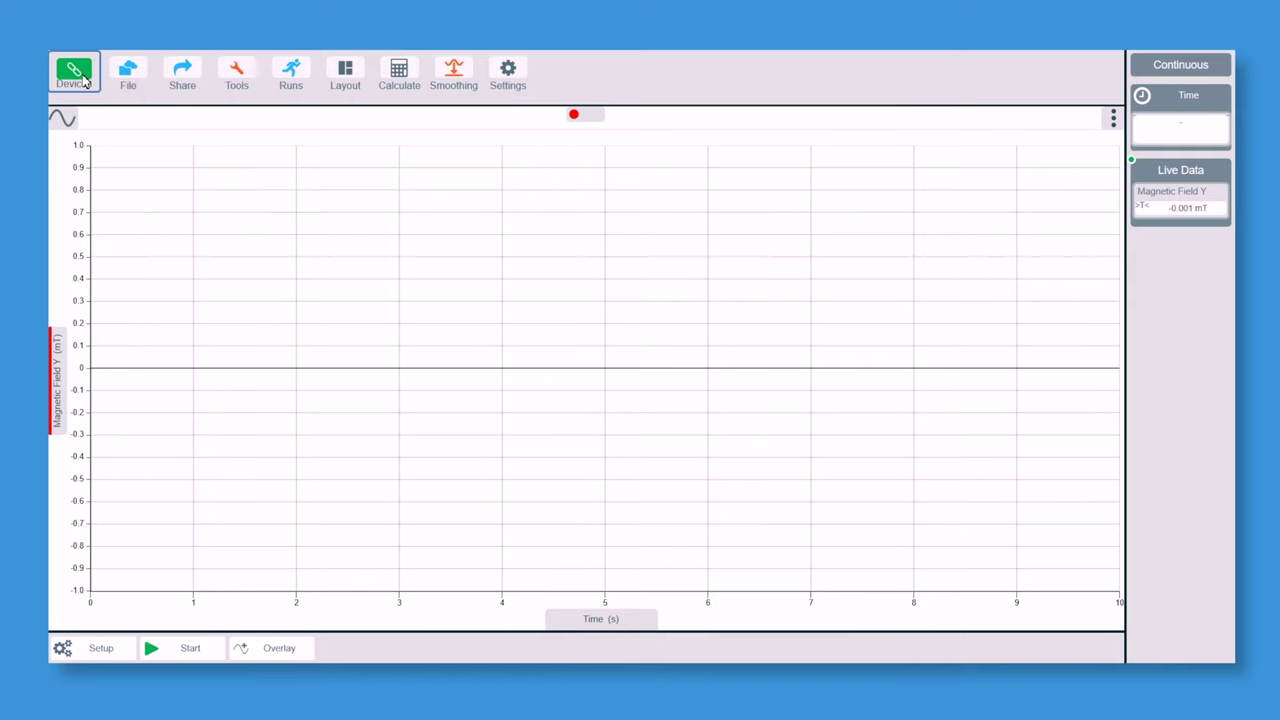
Switch the sensor from measuring Magnetic Field Y to Magnetic Field Z
click(75, 72)
click(190, 236)
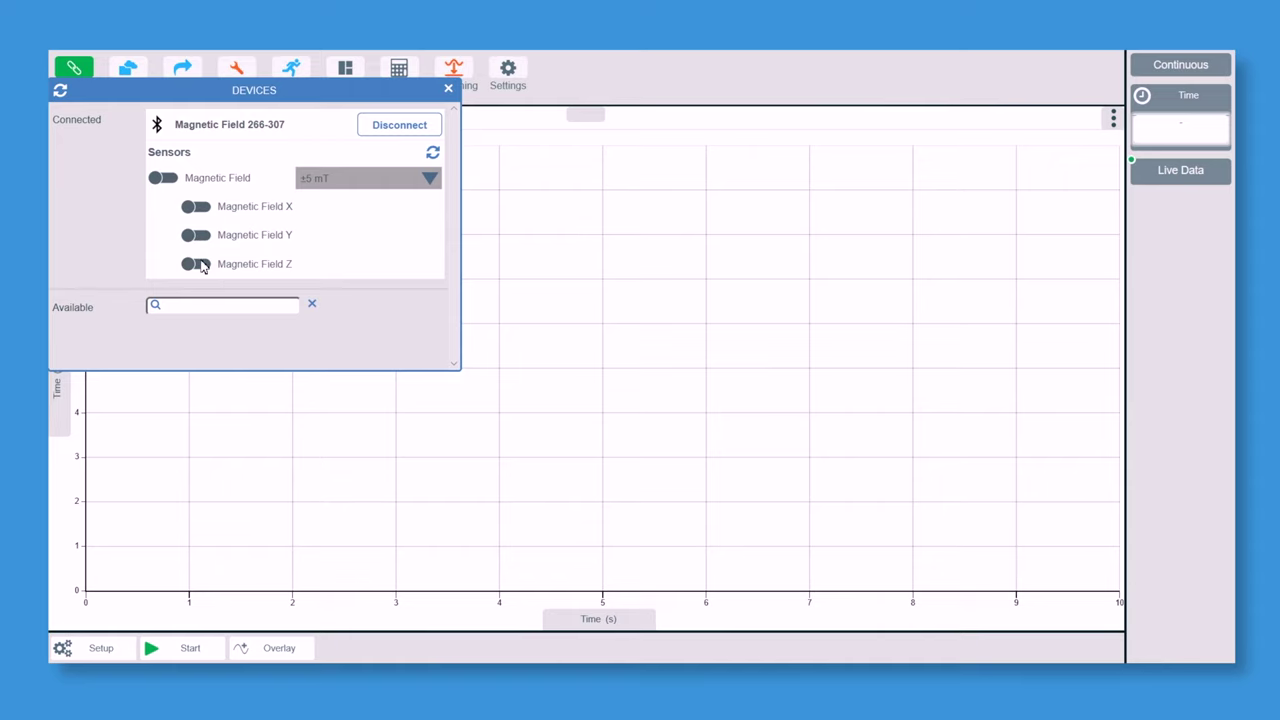
click(197, 264)
click(306, 450)
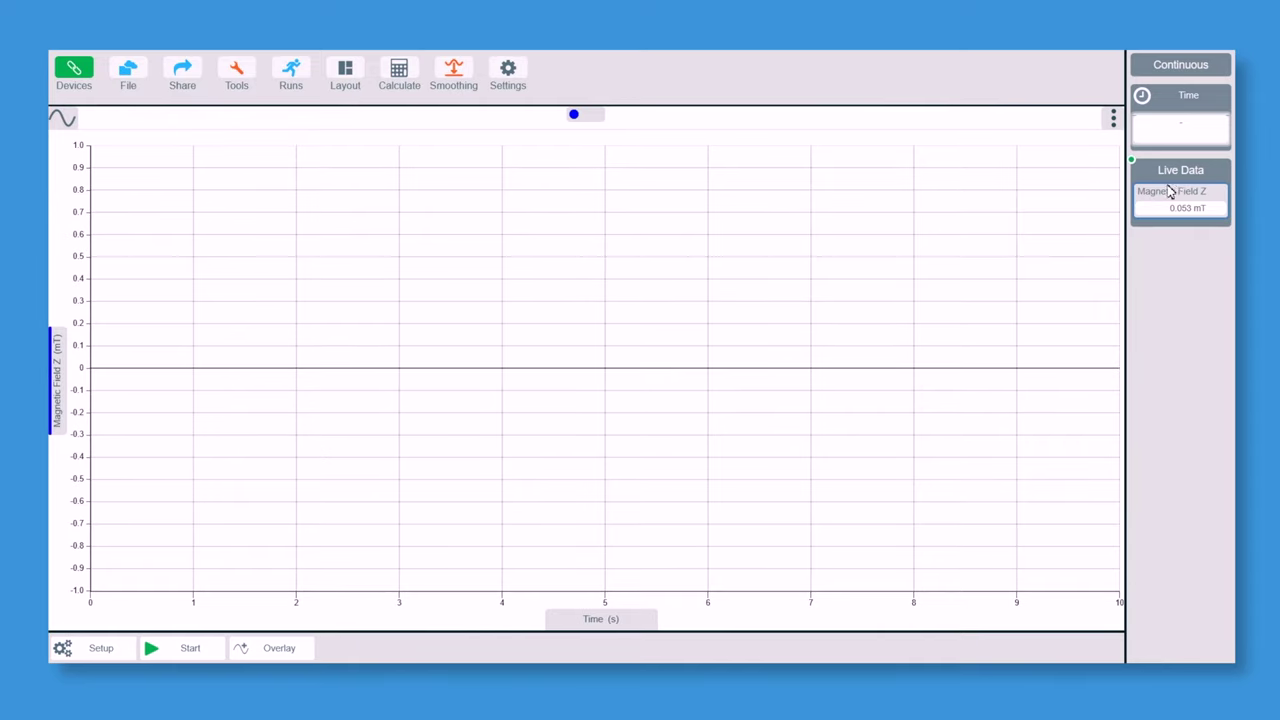
Tare Magnetic Field Z so the live reading sits at −0.001 mT
click(1183, 193)
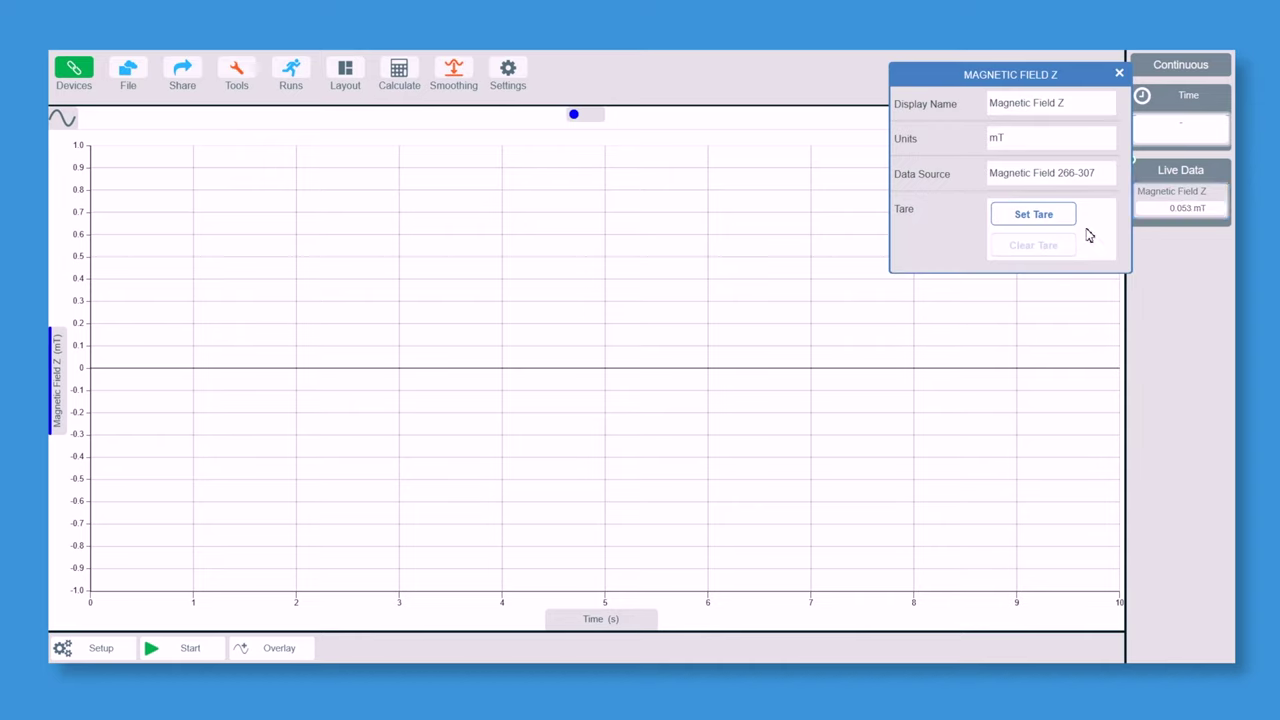
click(1048, 216)
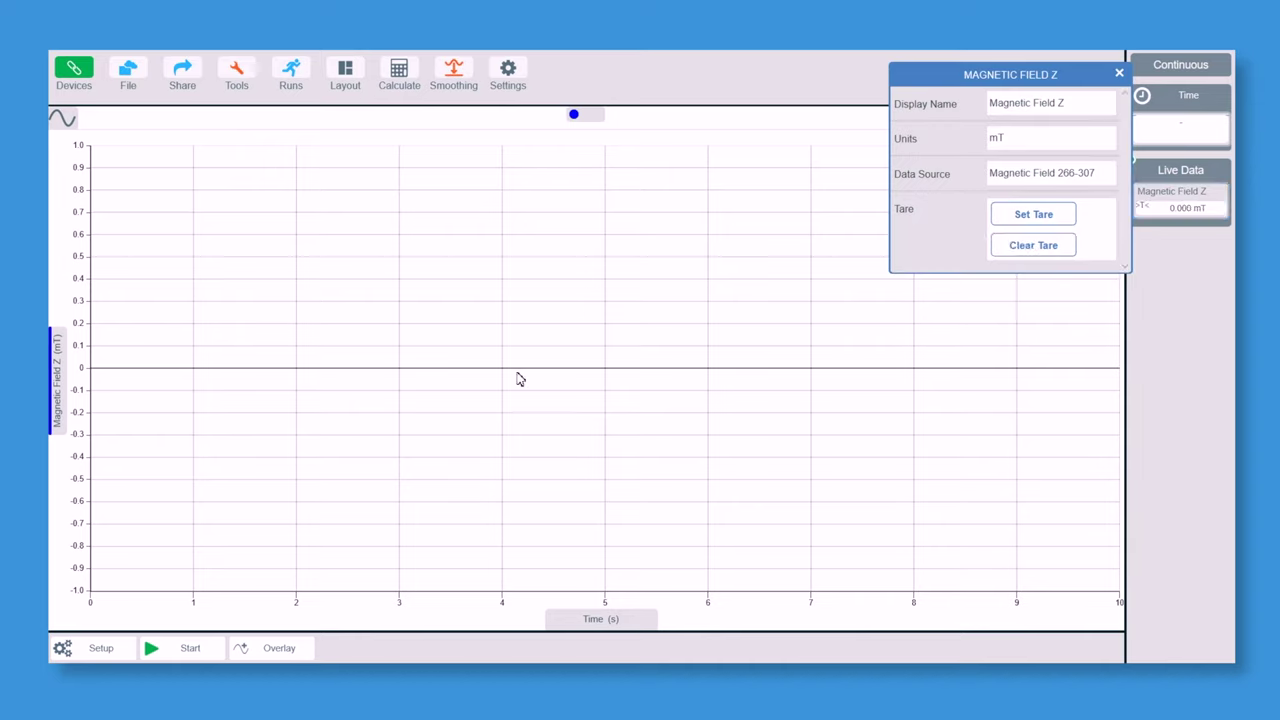
click(448, 410)
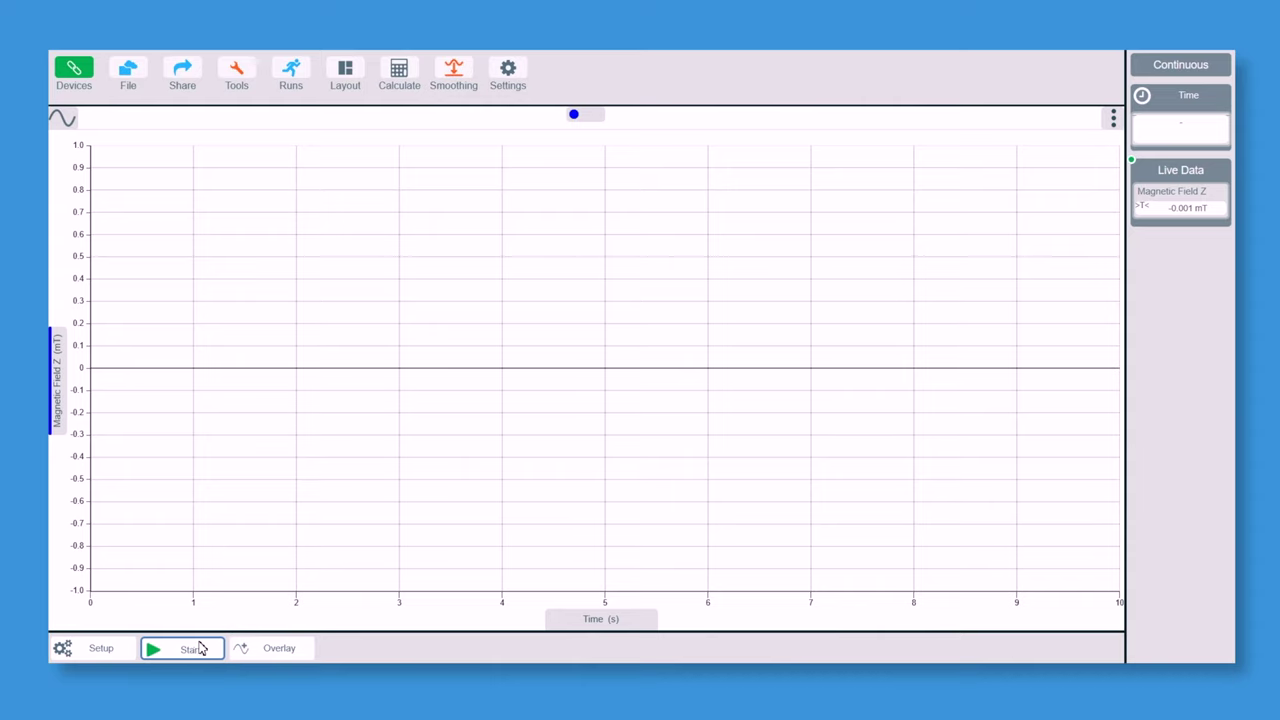
Record a Magnetic Field Z run and scale its y-axis Min to Max
click(194, 648)
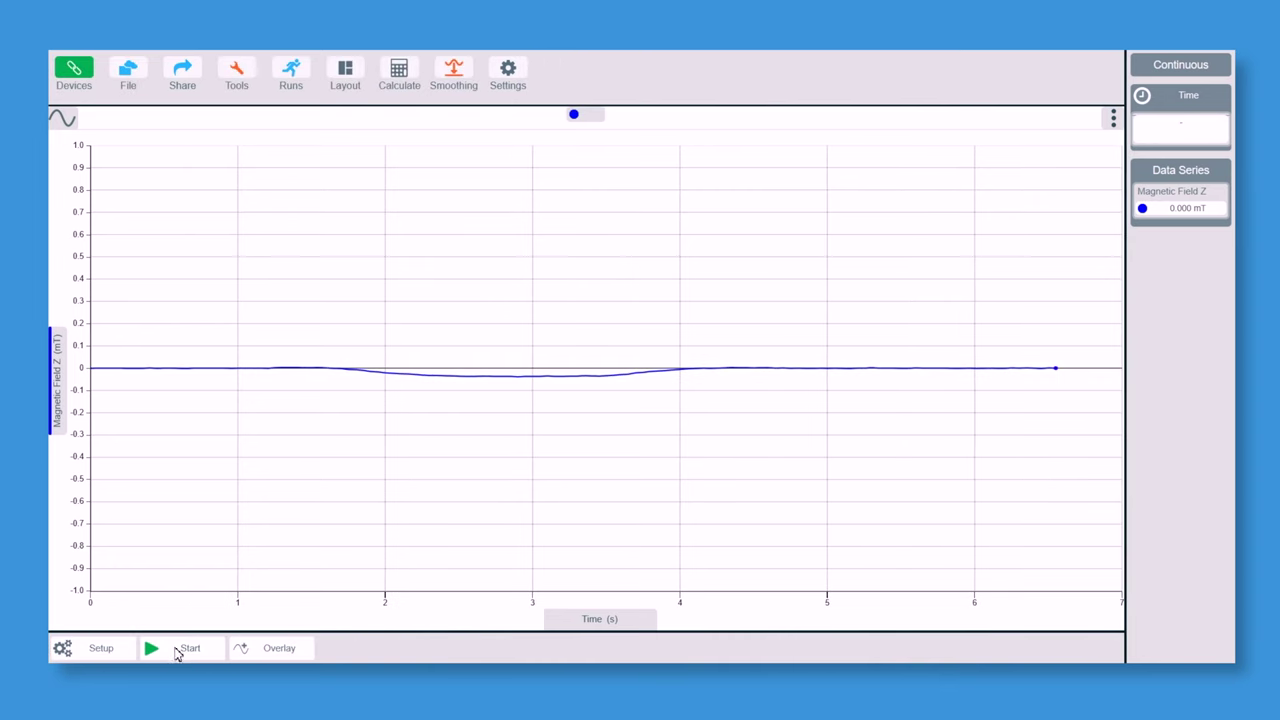
click(58, 408)
click(175, 188)
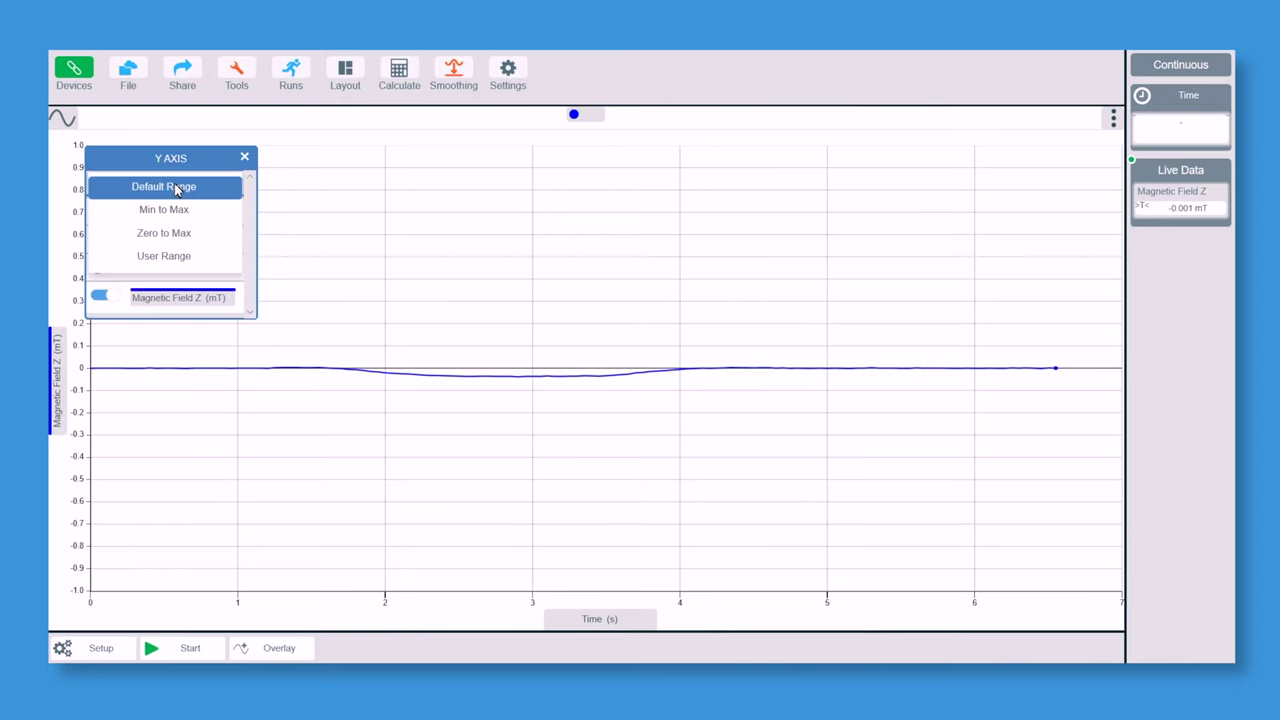
click(170, 210)
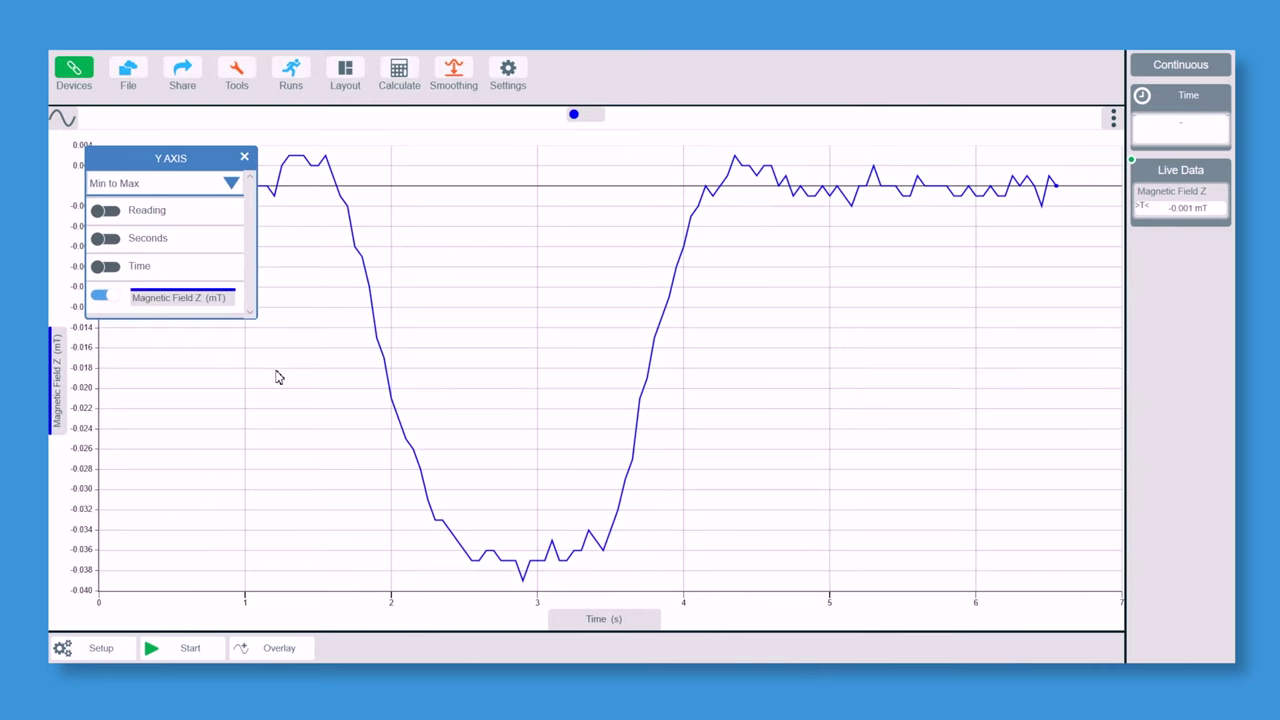
click(278, 377)
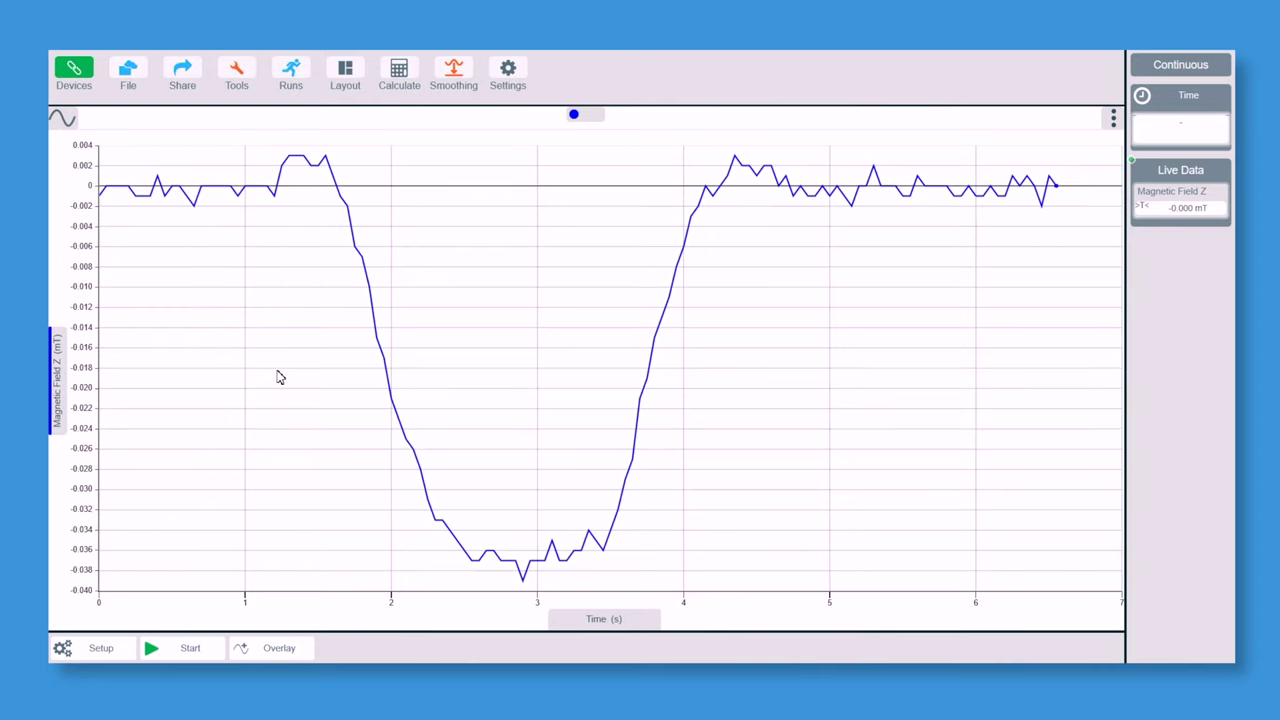
Apply smoothing level 1 to the Magnetic Field Z trace
click(455, 78)
click(598, 157)
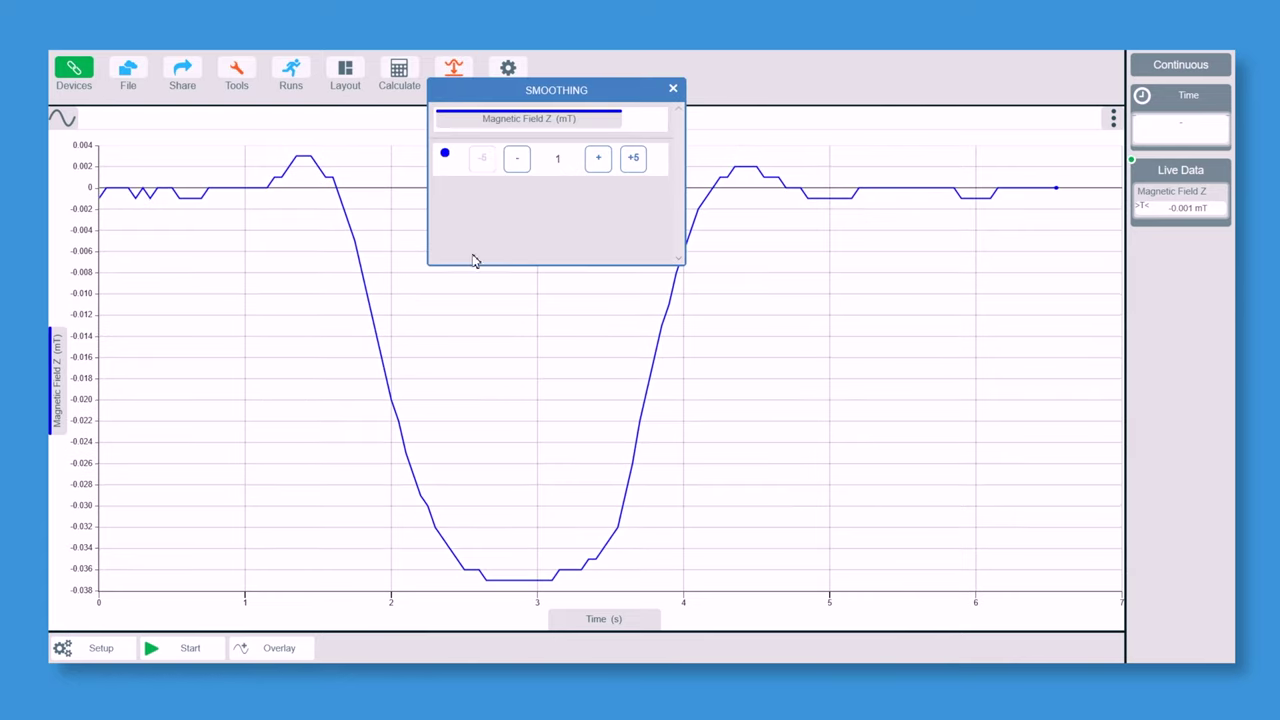
click(328, 335)
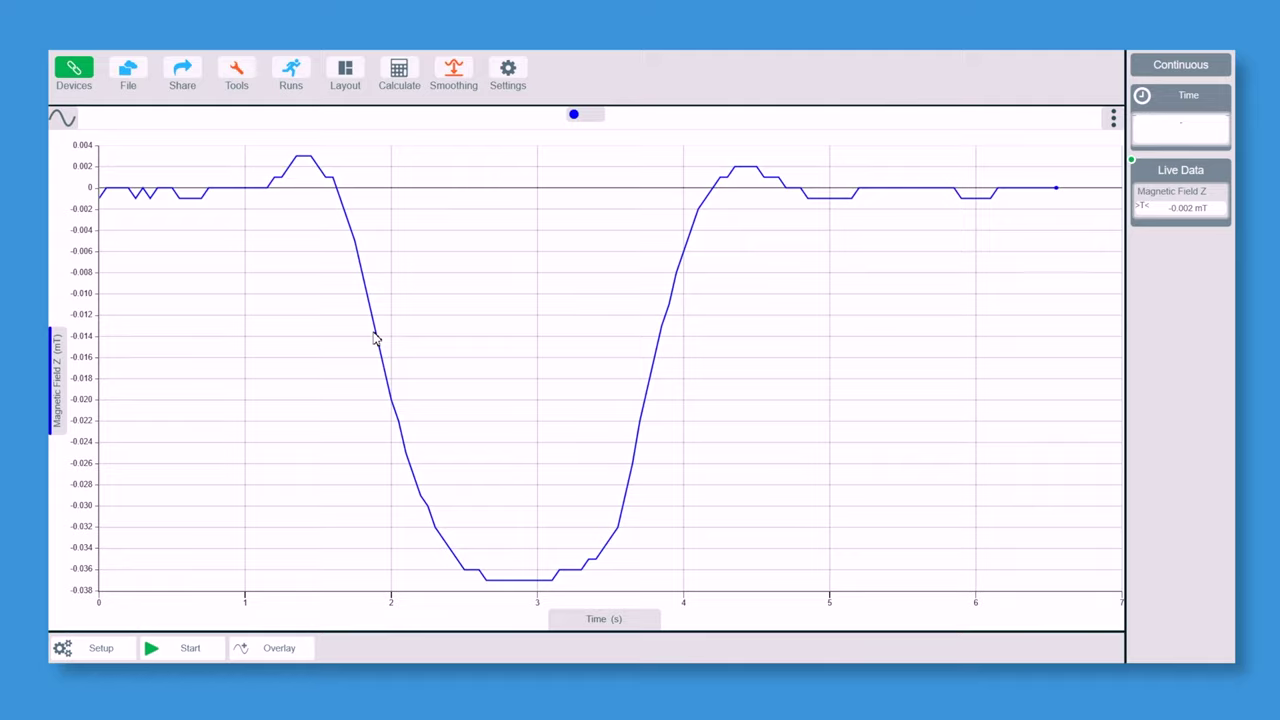